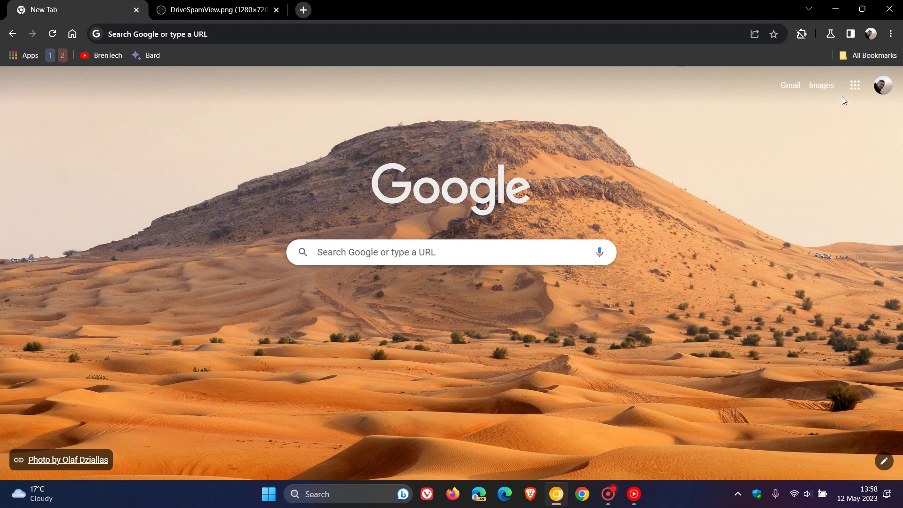
Show the Google apps launcher on Chrome's New Tab page
left_click(855, 86)
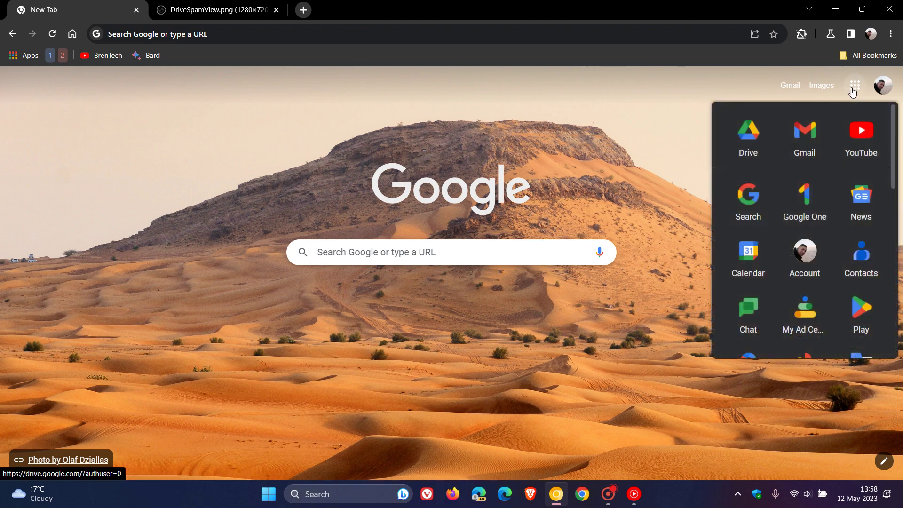
Launch Google Drive from the apps launcher, landing on My Drive
left_click(752, 144)
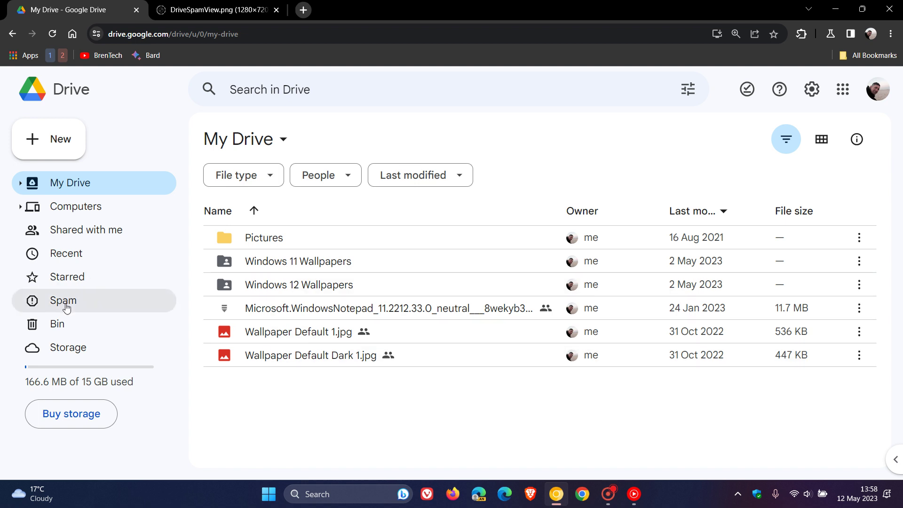
left_click(89, 308)
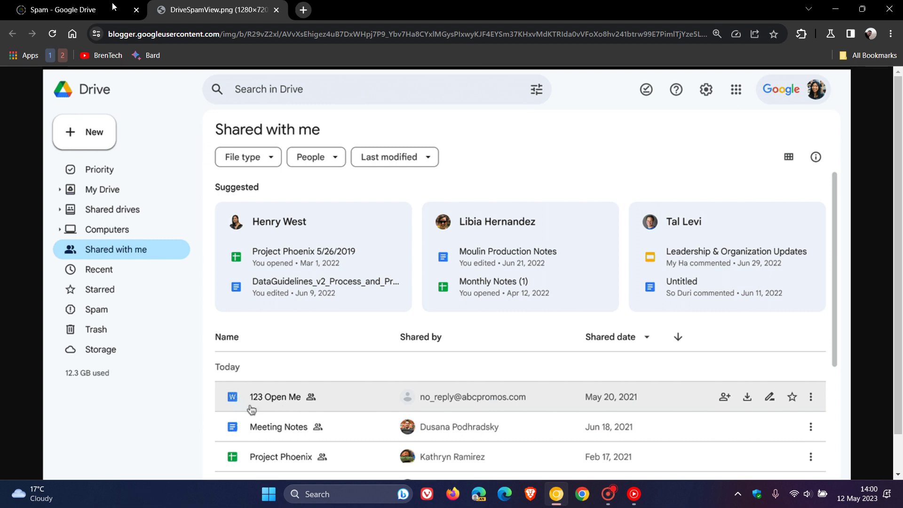
Switch back to the 'Spam - Google Drive' browser tab
left_click(113, 8)
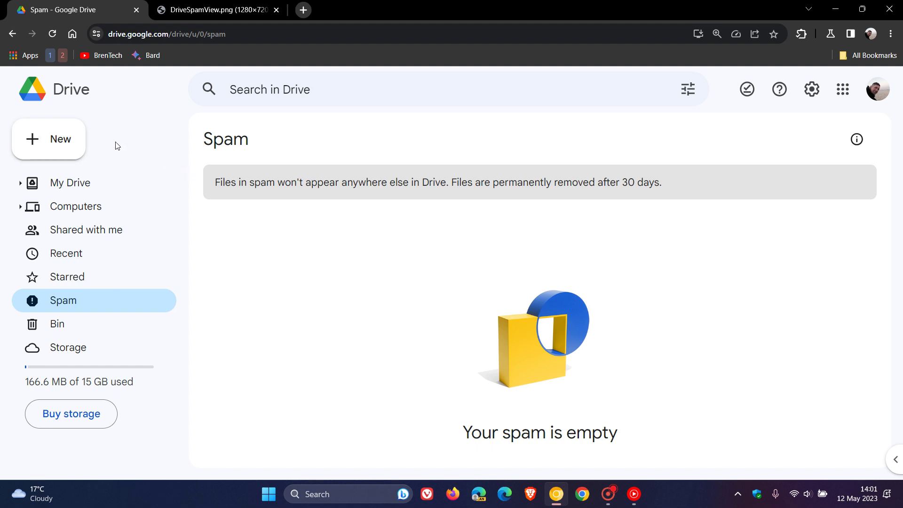
Go back to My Drive, then to Chrome's New Tab page
left_click(13, 34)
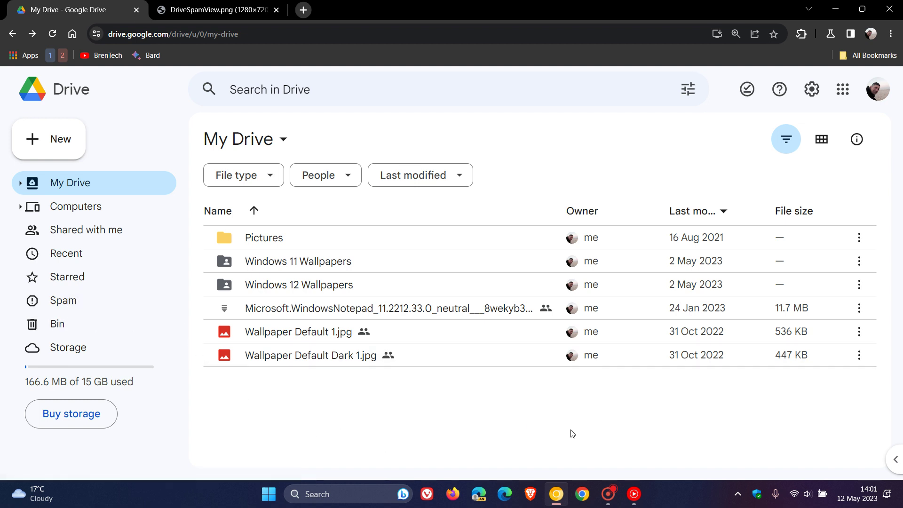
left_click(71, 33)
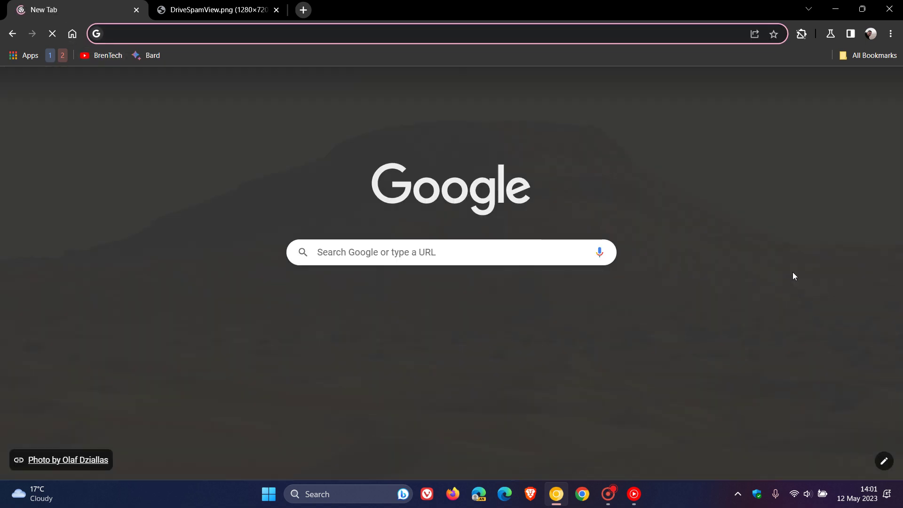